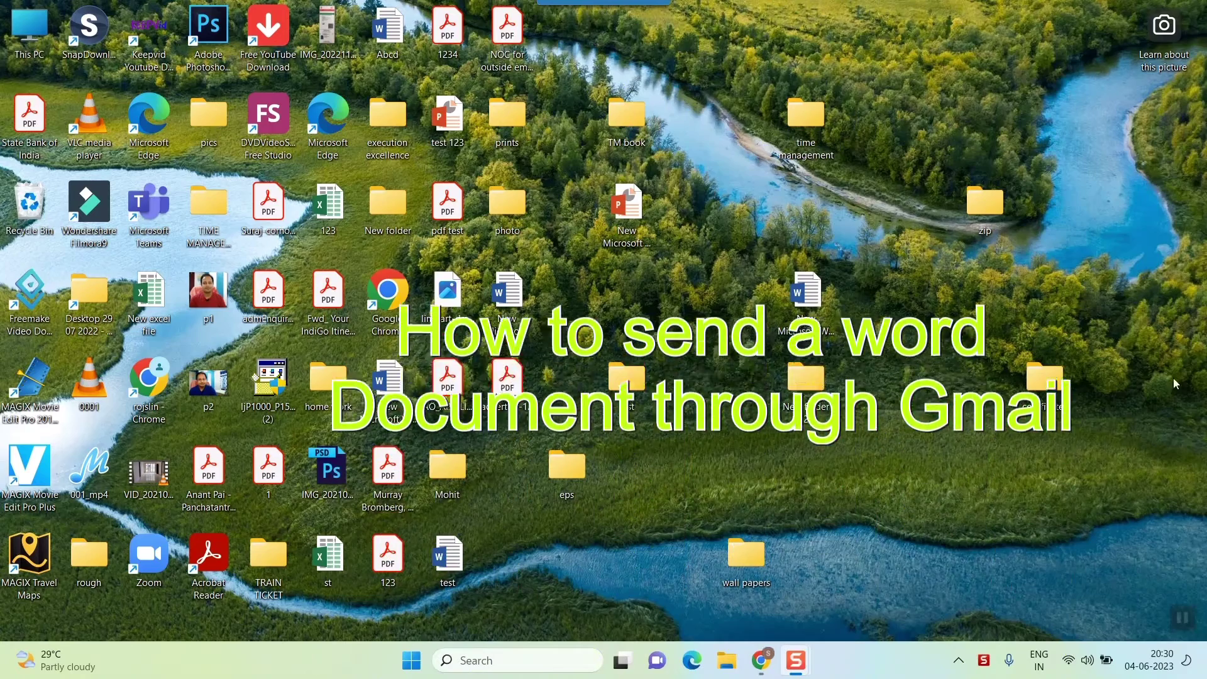
# Open the animals article Word document from the desktop and scroll through its text.
pyautogui.click(813, 296)
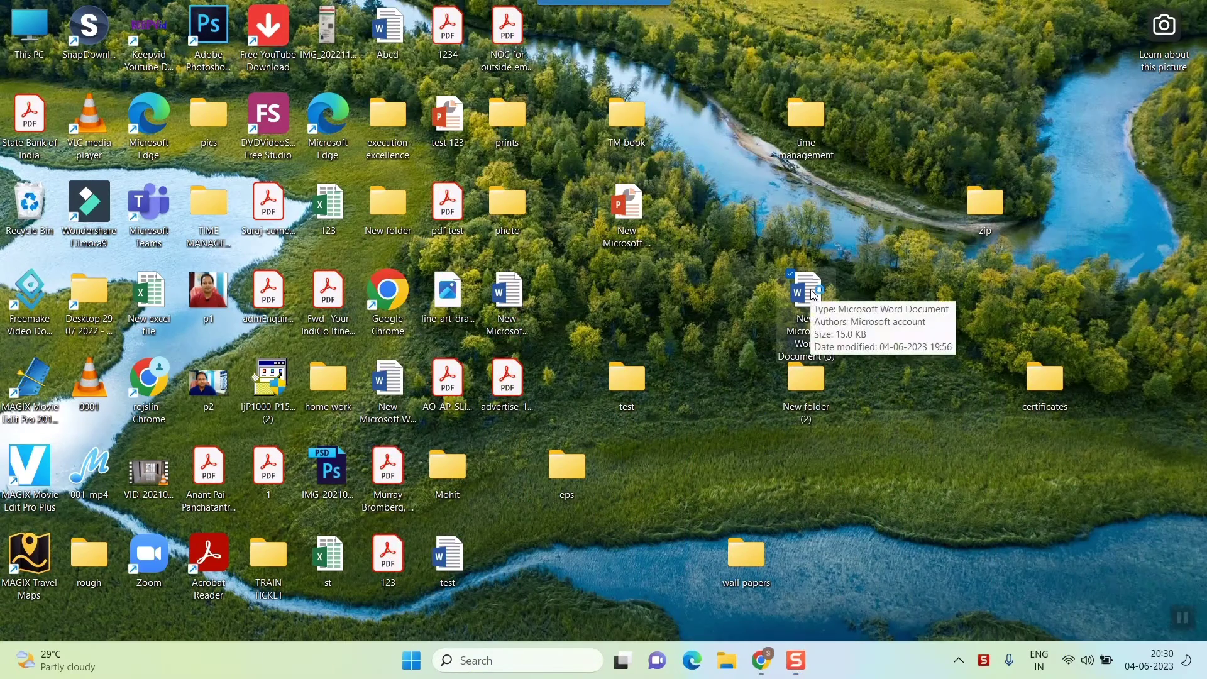
pyautogui.doubleClick(813, 296)
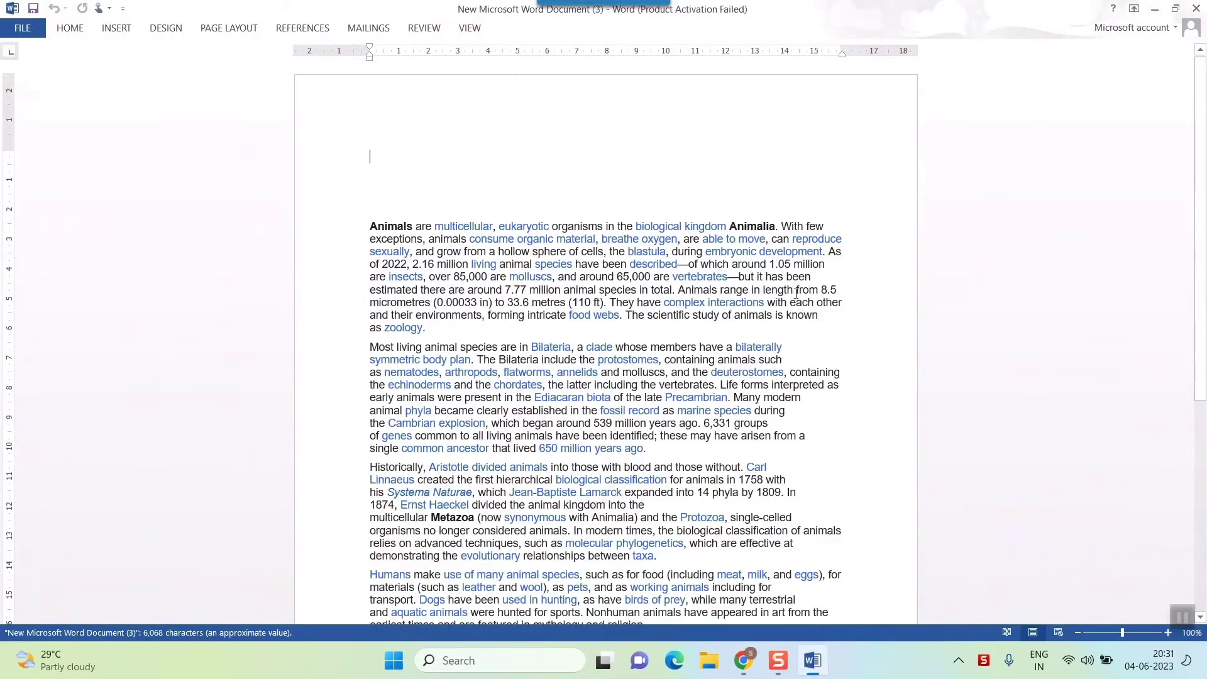
pyautogui.scroll(-5, 796, 293)
pyautogui.scroll(5, 487, 339)
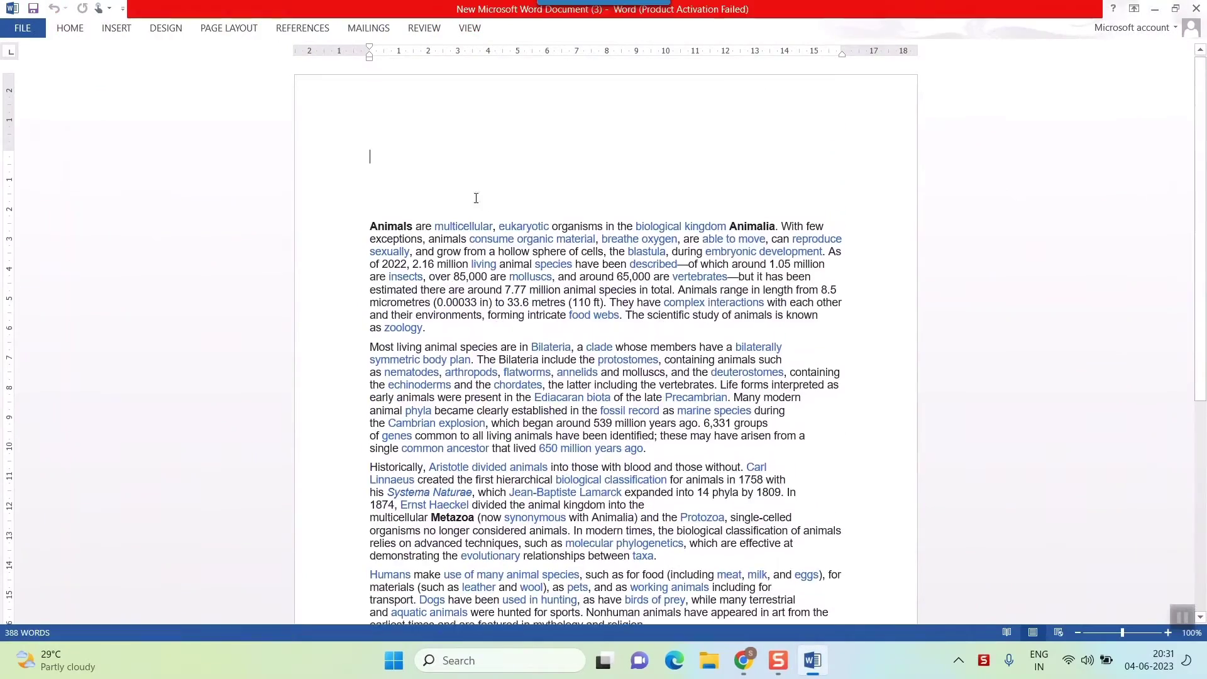
pyautogui.scroll(-1, 476, 198)
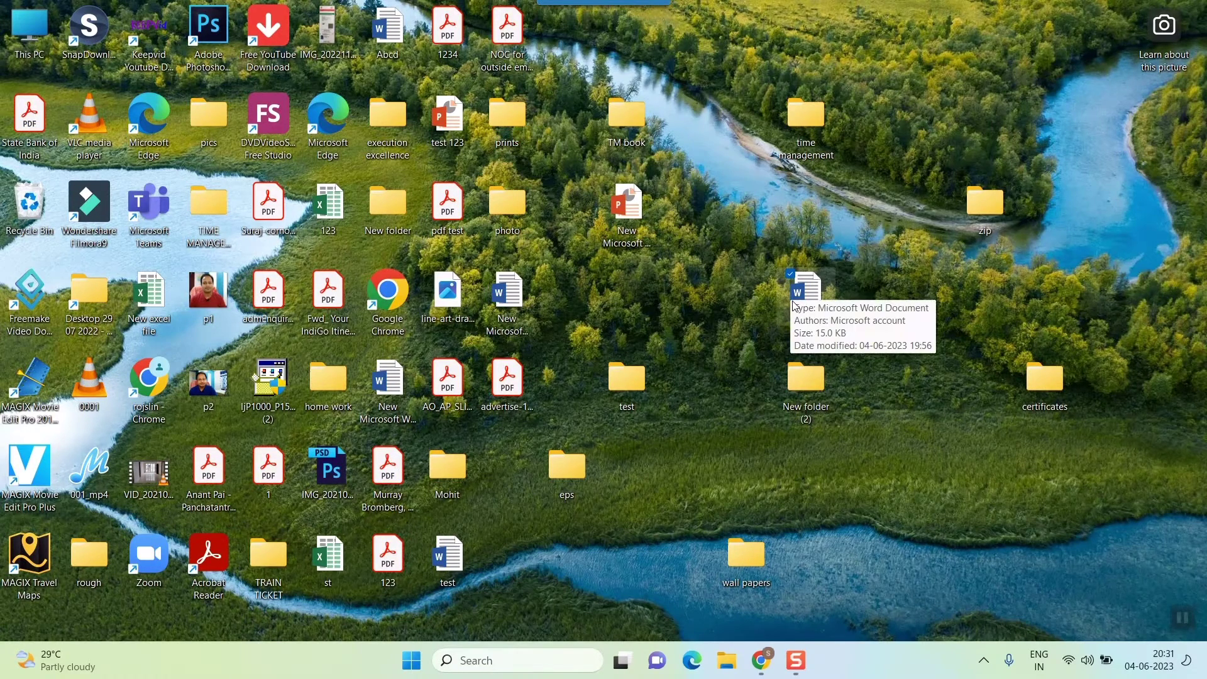
# Bring up the Gmail inbox, check the newest/oldest sort options, and start a new message.
pyautogui.click(763, 663)
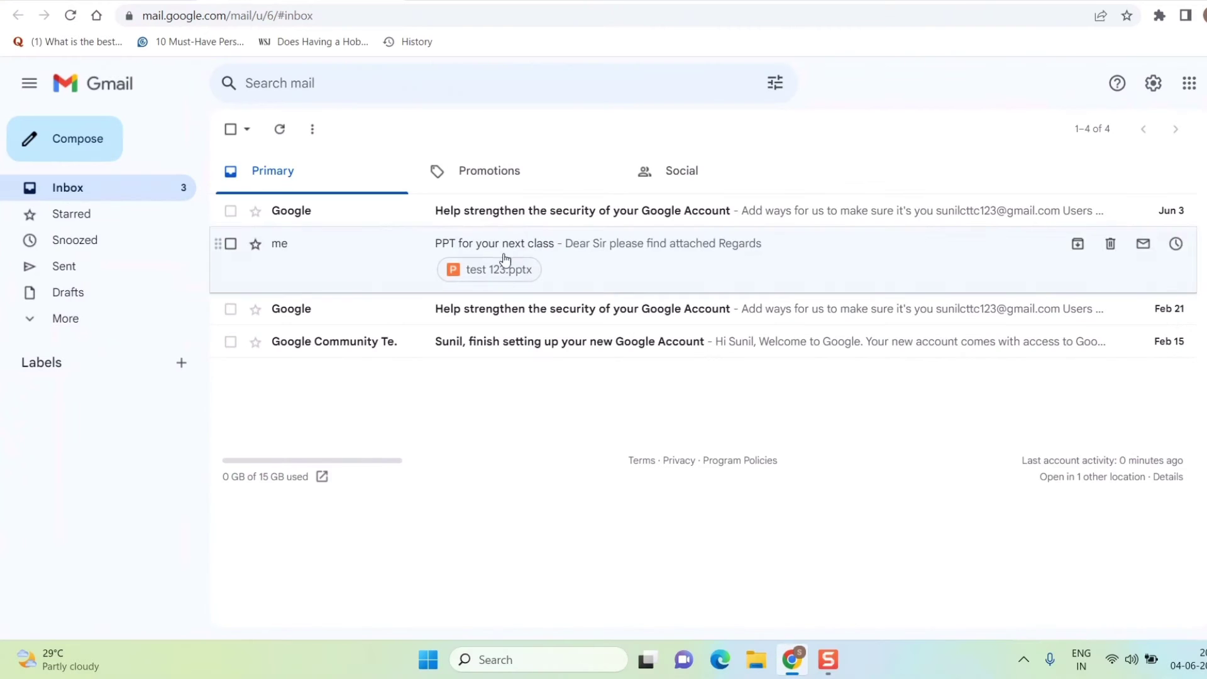
pyautogui.click(1078, 123)
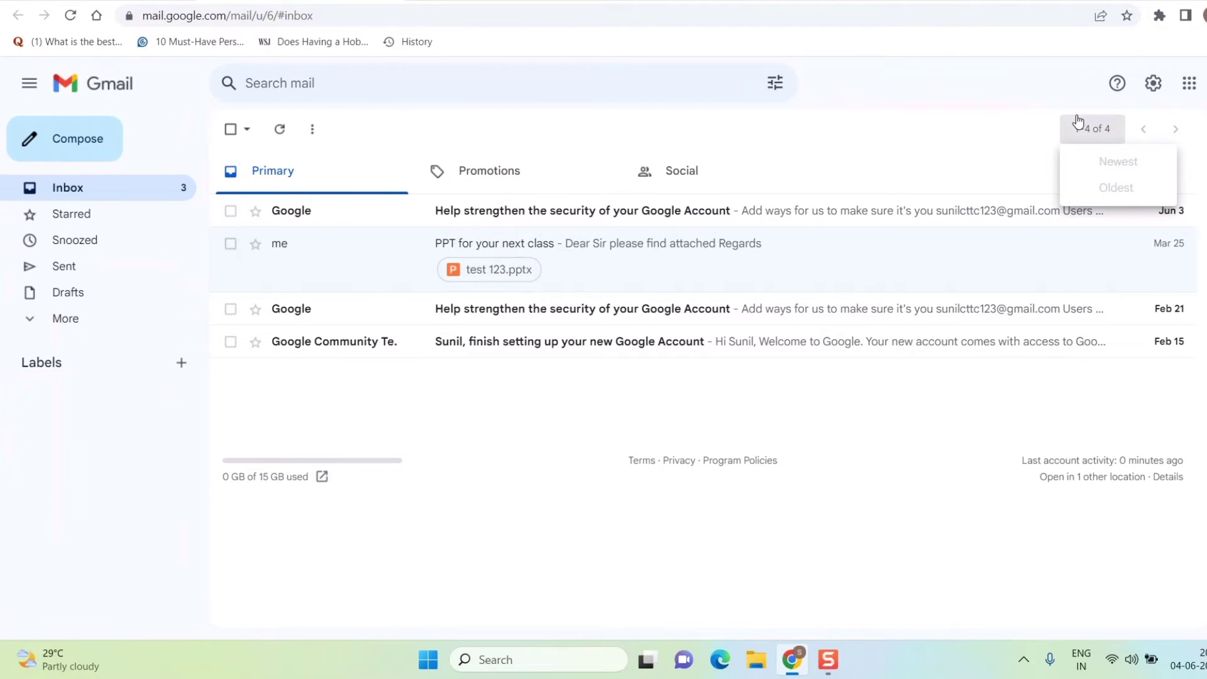
pyautogui.click(1078, 121)
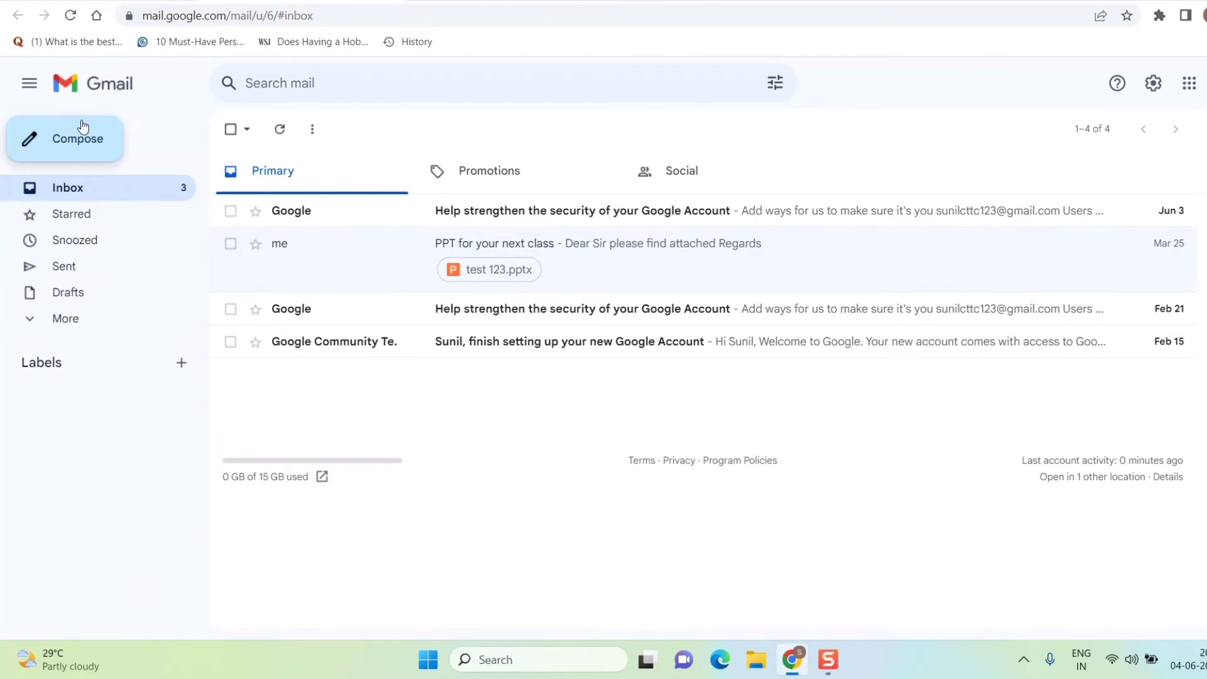
pyautogui.click(77, 144)
# Address the draft to the recipient, subject 'word file', body 'Please find attached the word file.' signed Regards.
pyautogui.click(804, 300)
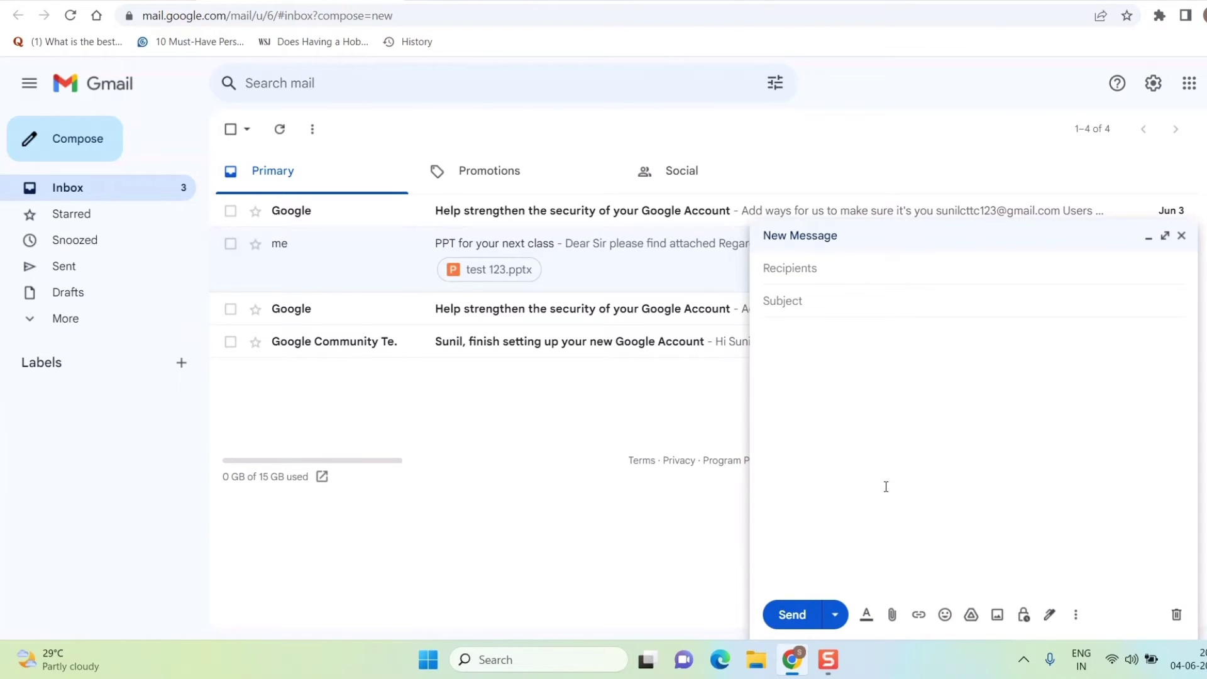
pyautogui.click(794, 273)
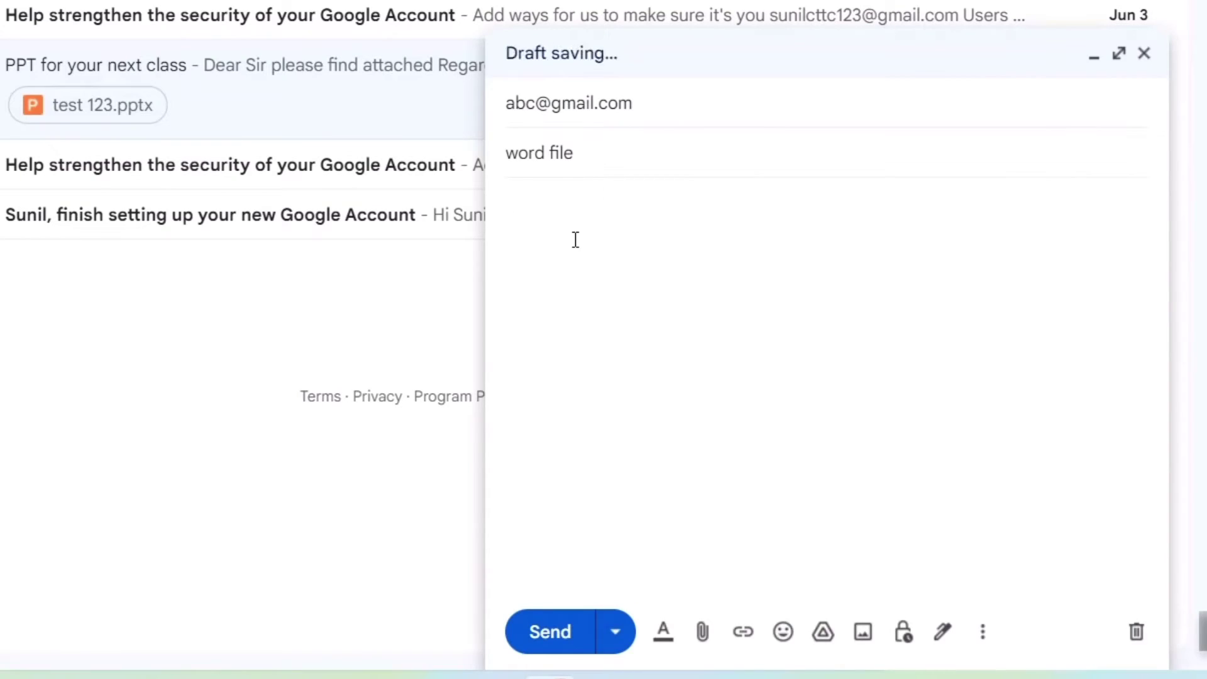
pyautogui.write('dear X')
pyautogui.press('Return')
pyautogui.write('Please find attached the word file.')
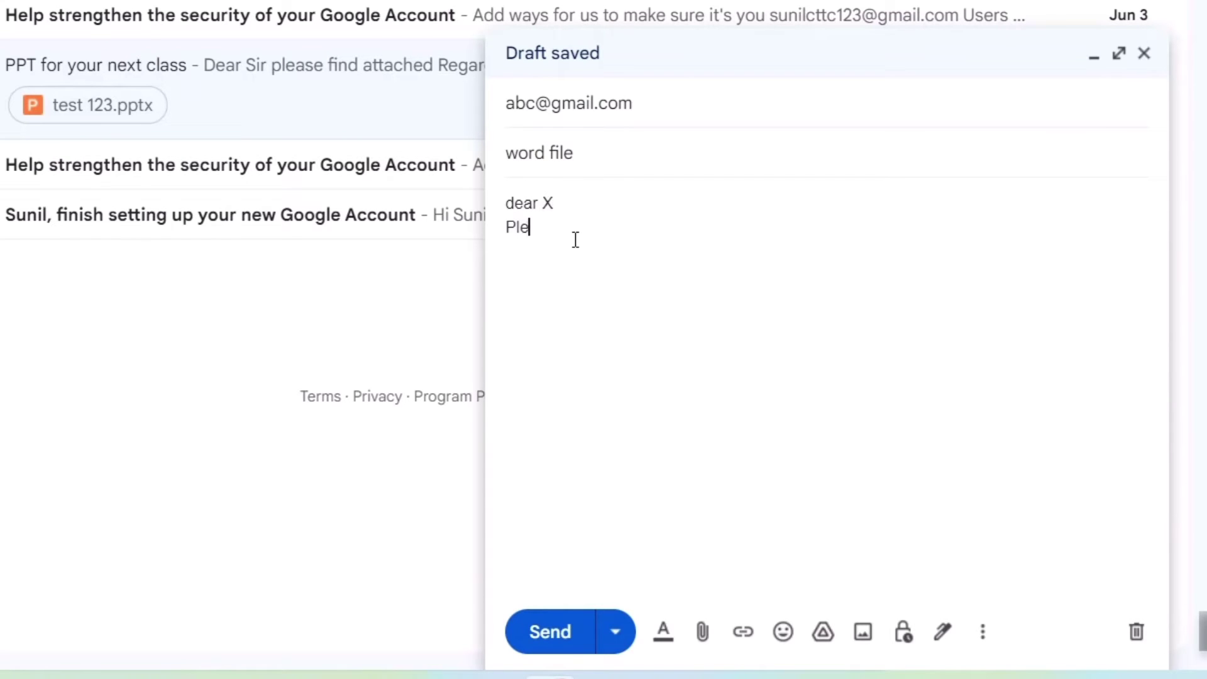
pyautogui.press('Return')
pyautogui.press('Return')
pyautogui.write('Regards')
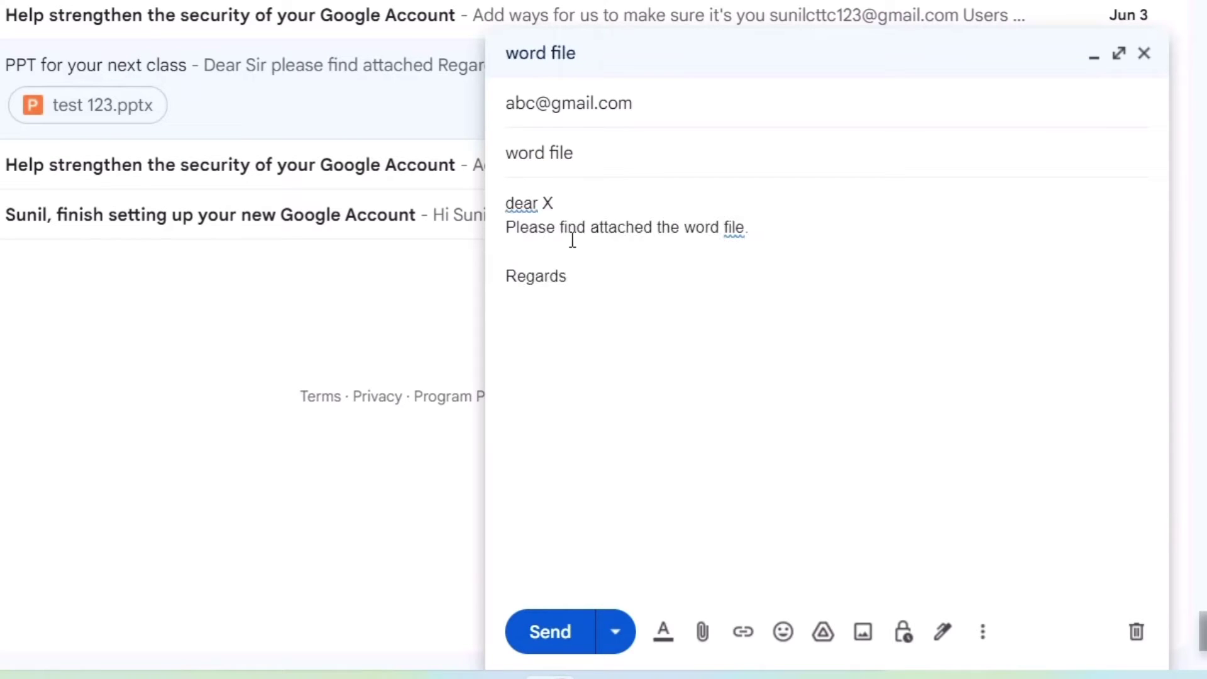
# Attach the Desktop file send to the draft through the Open dialog.
pyautogui.click(702, 634)
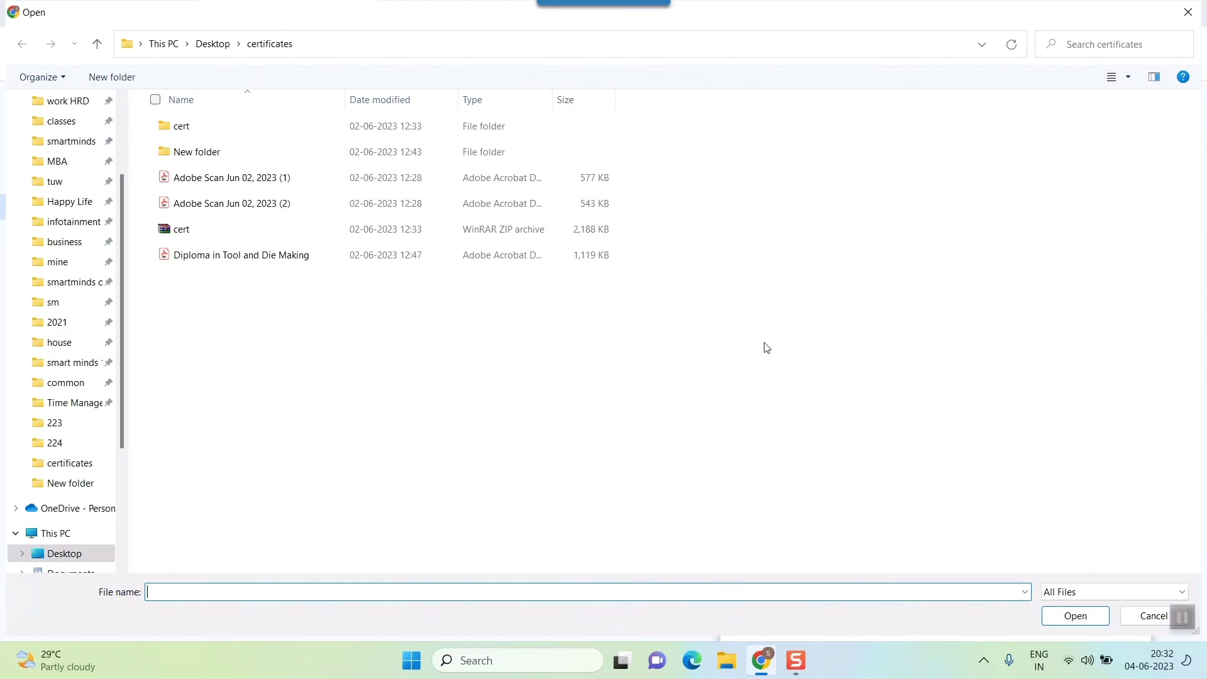
pyautogui.scroll(2, 76, 233)
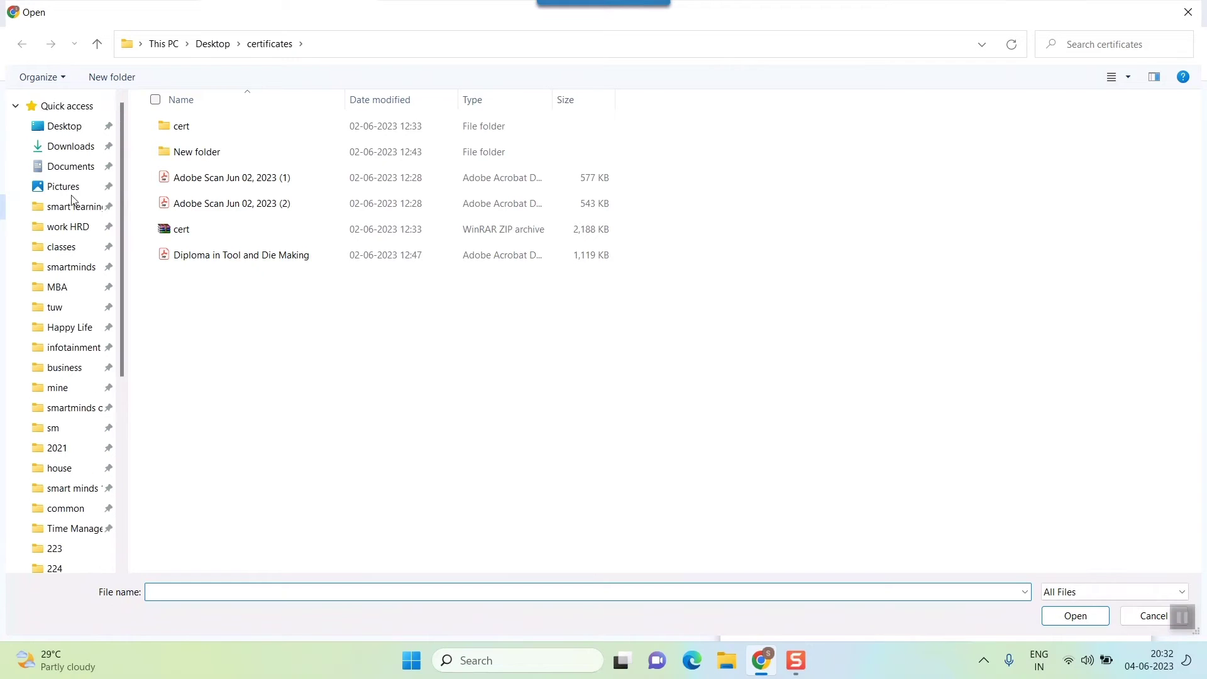
pyautogui.click(66, 129)
pyautogui.click(203, 402)
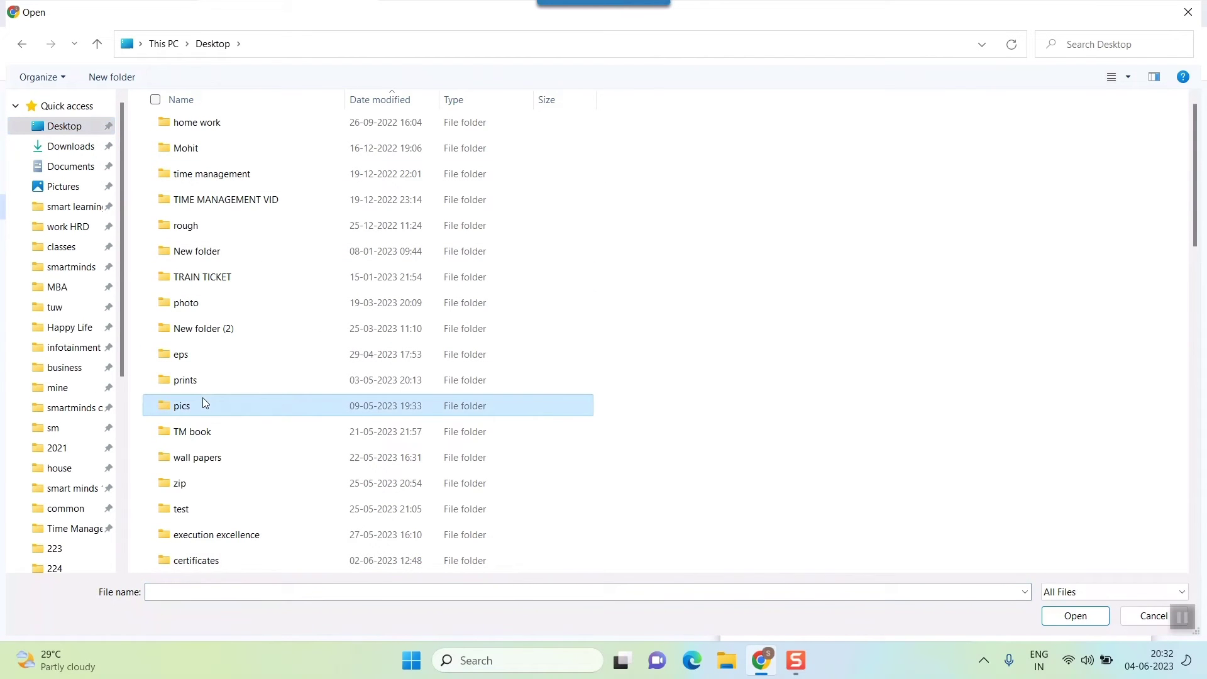
pyautogui.press('End')
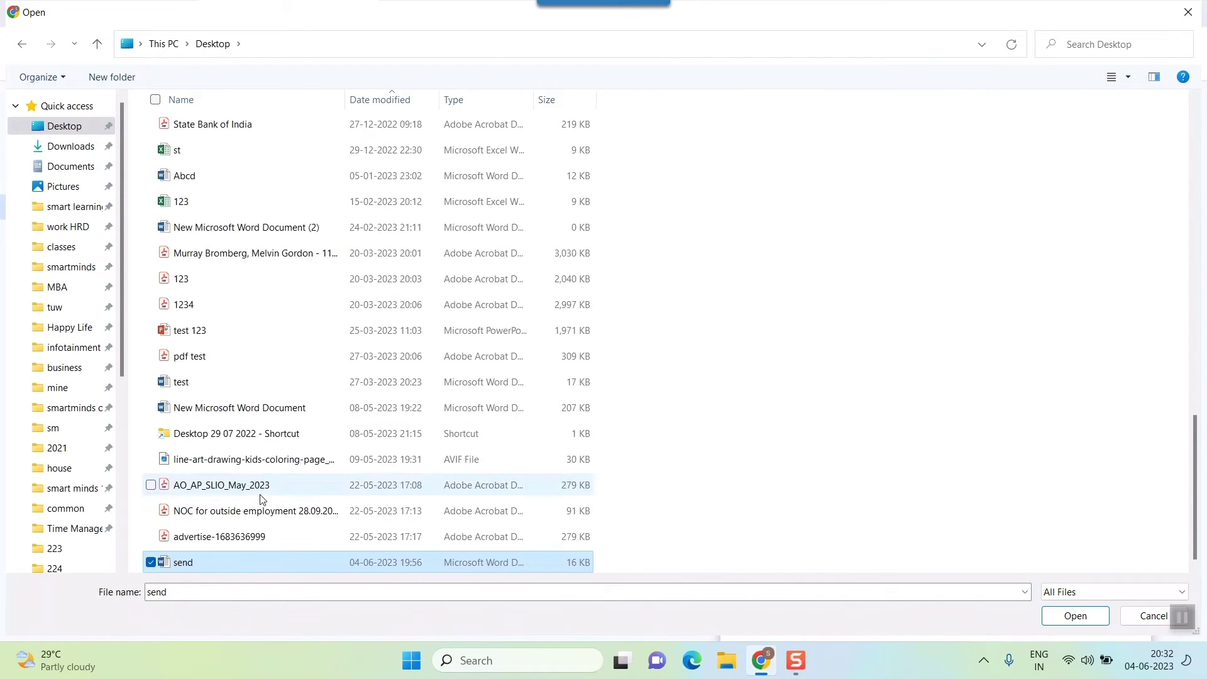
pyautogui.doubleClick(227, 561)
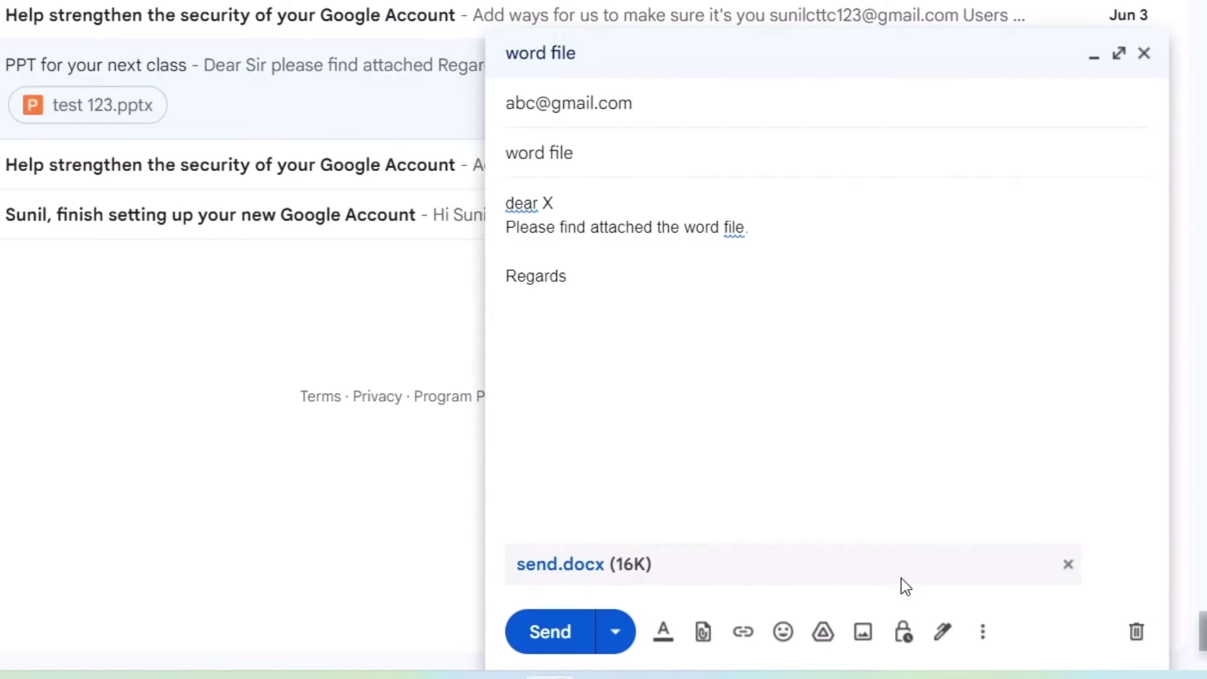
# Remove the send.docx attachment and shrink the browser to uncover the desktop files.
pyautogui.click(1068, 564)
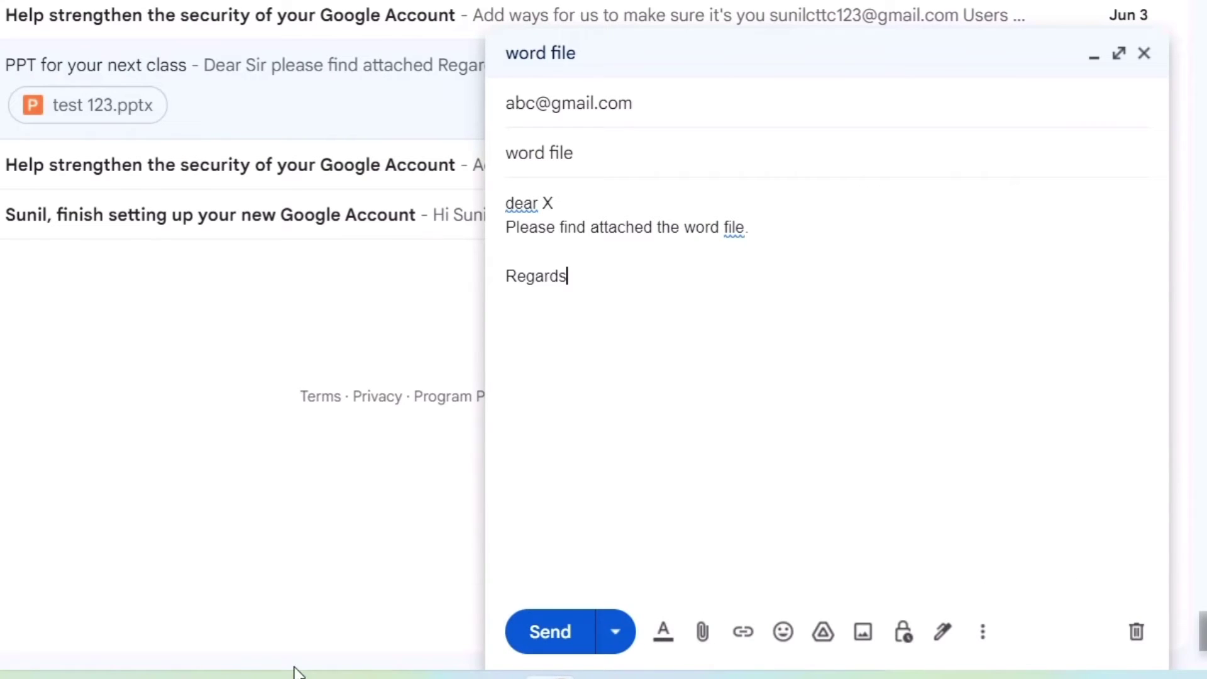
pyautogui.click(761, 660)
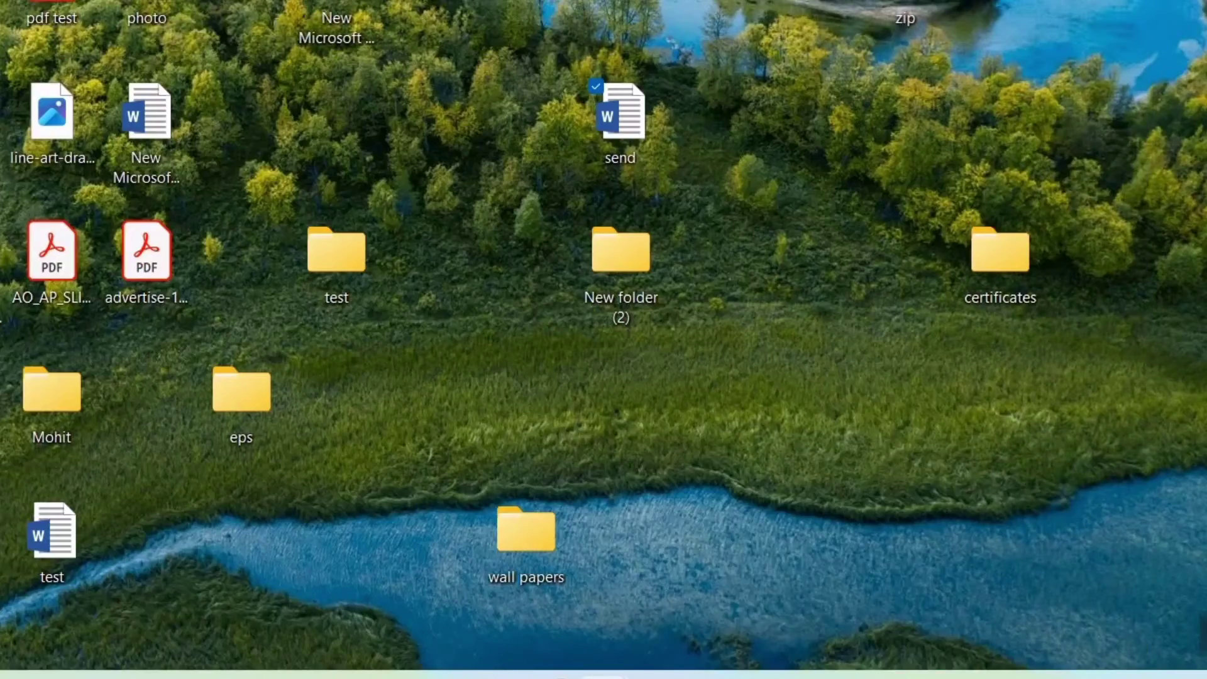
pyautogui.click(761, 660)
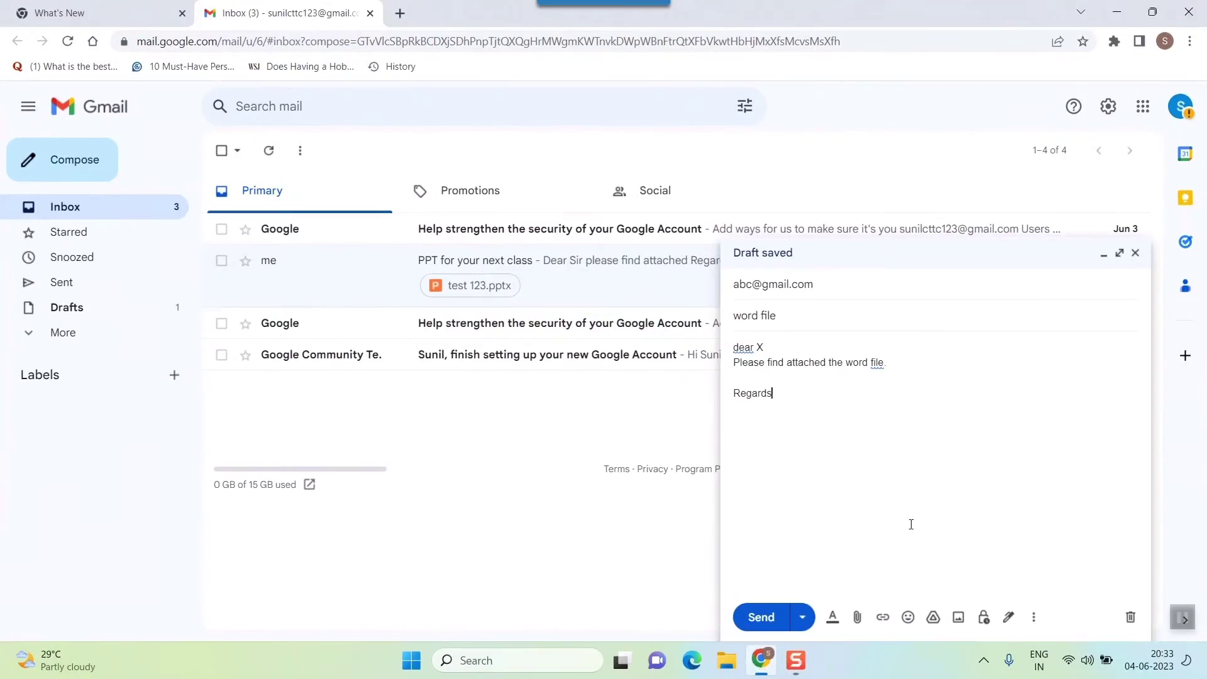
pyautogui.click(1153, 12)
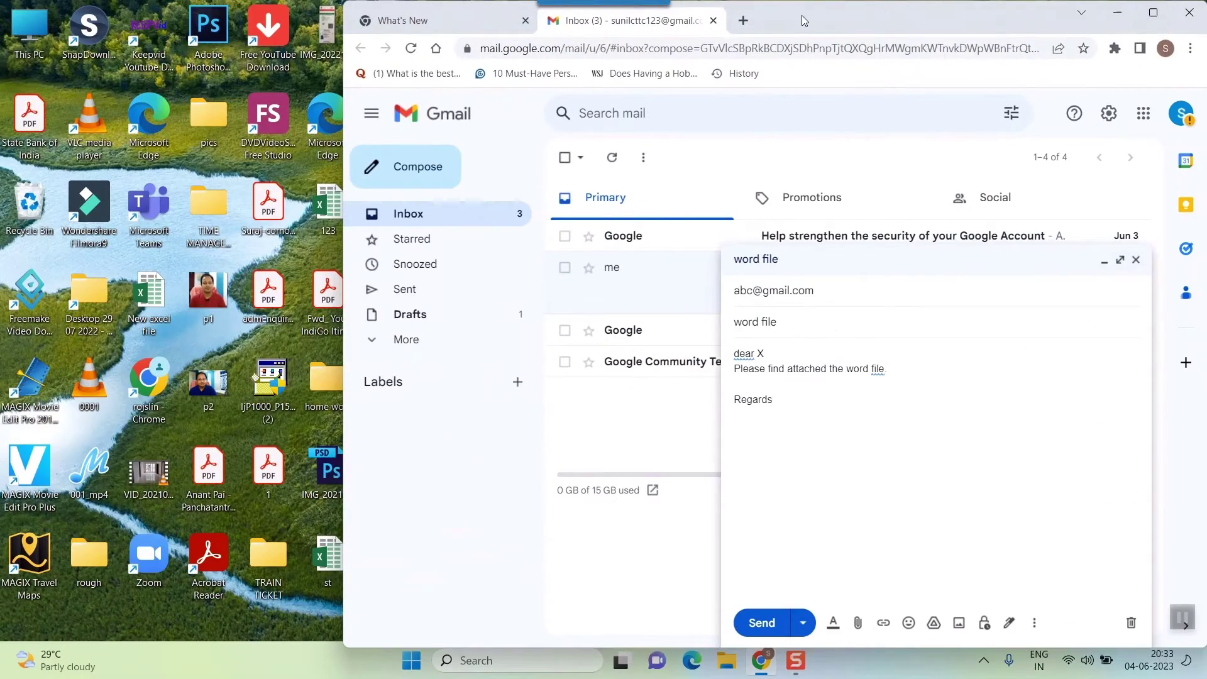
pyautogui.moveTo(801, 16); pyautogui.dragTo(371, 33)
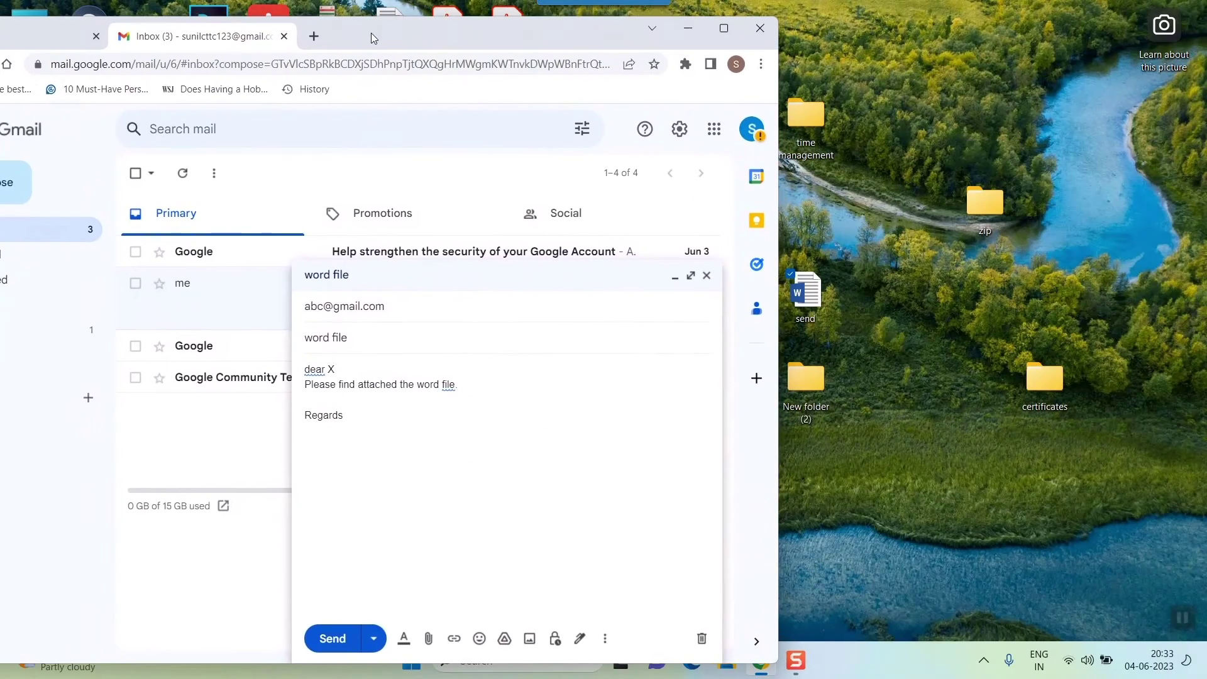
# Drag the send Word file from the desktop onto the draft to attach it.
pyautogui.click(808, 294)
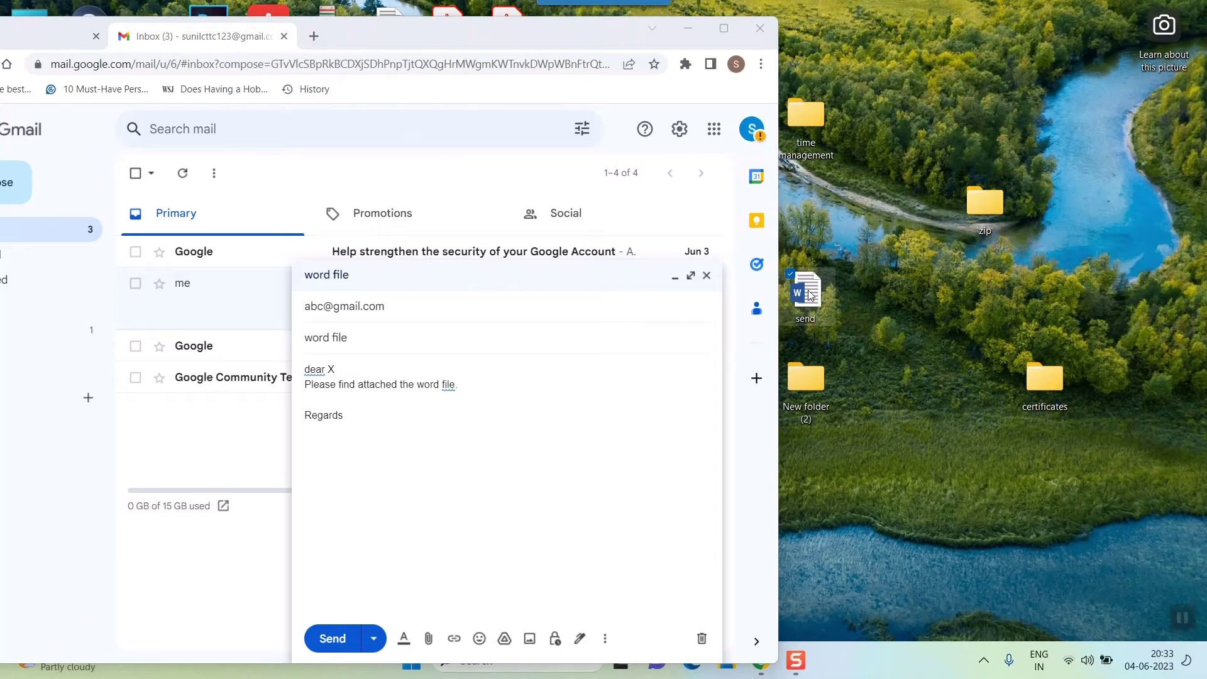
pyautogui.moveTo(809, 294); pyautogui.dragTo(484, 529)
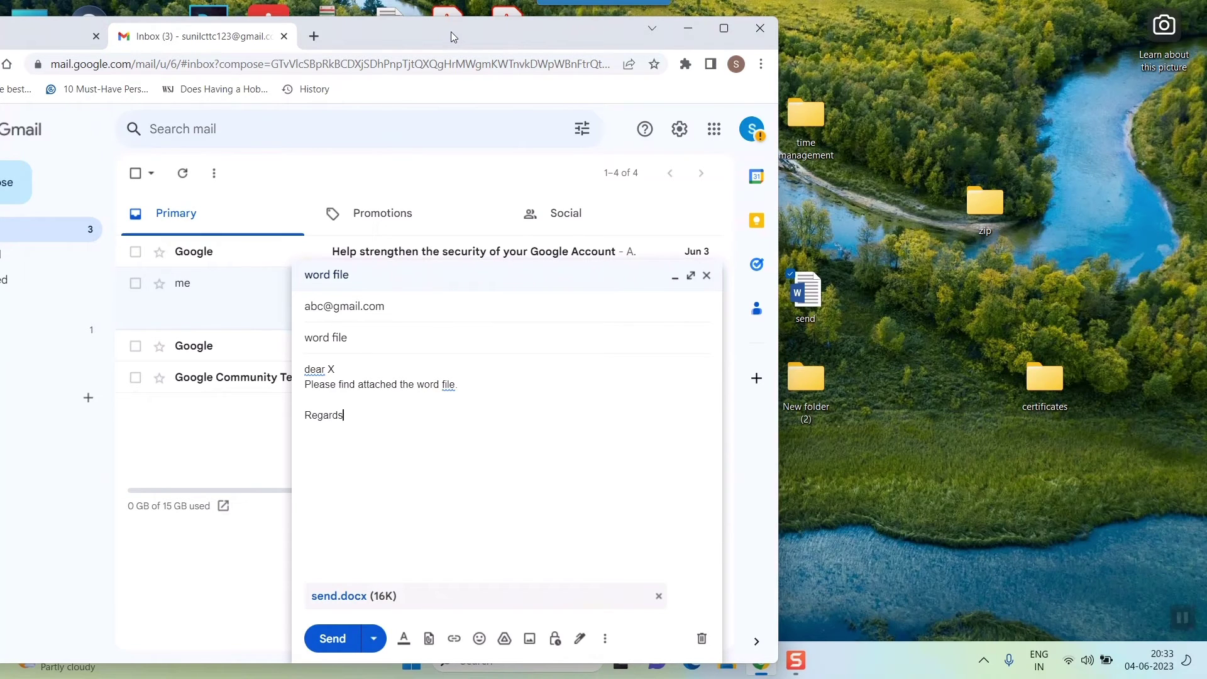
pyautogui.click(811, 315)
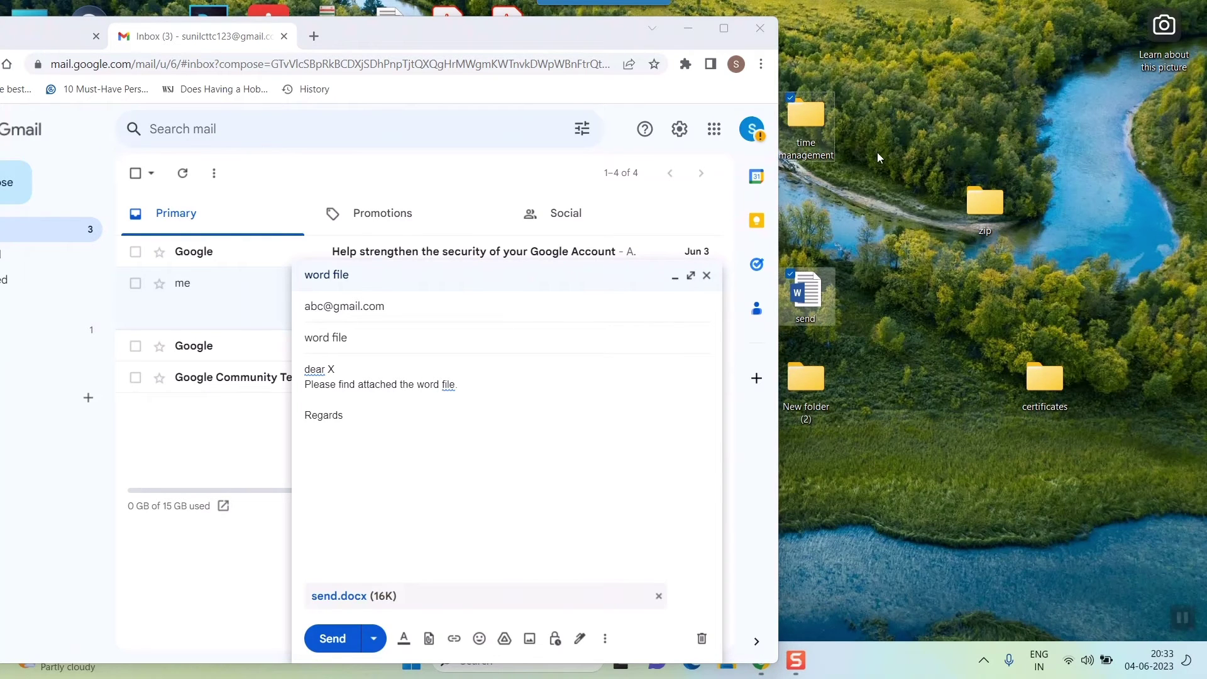
pyautogui.keyDown('ctrl'); pyautogui.click(988, 205); pyautogui.keyUp('ctrl')
pyautogui.keyDown('ctrl'); pyautogui.click(1043, 374); pyautogui.keyUp('ctrl')
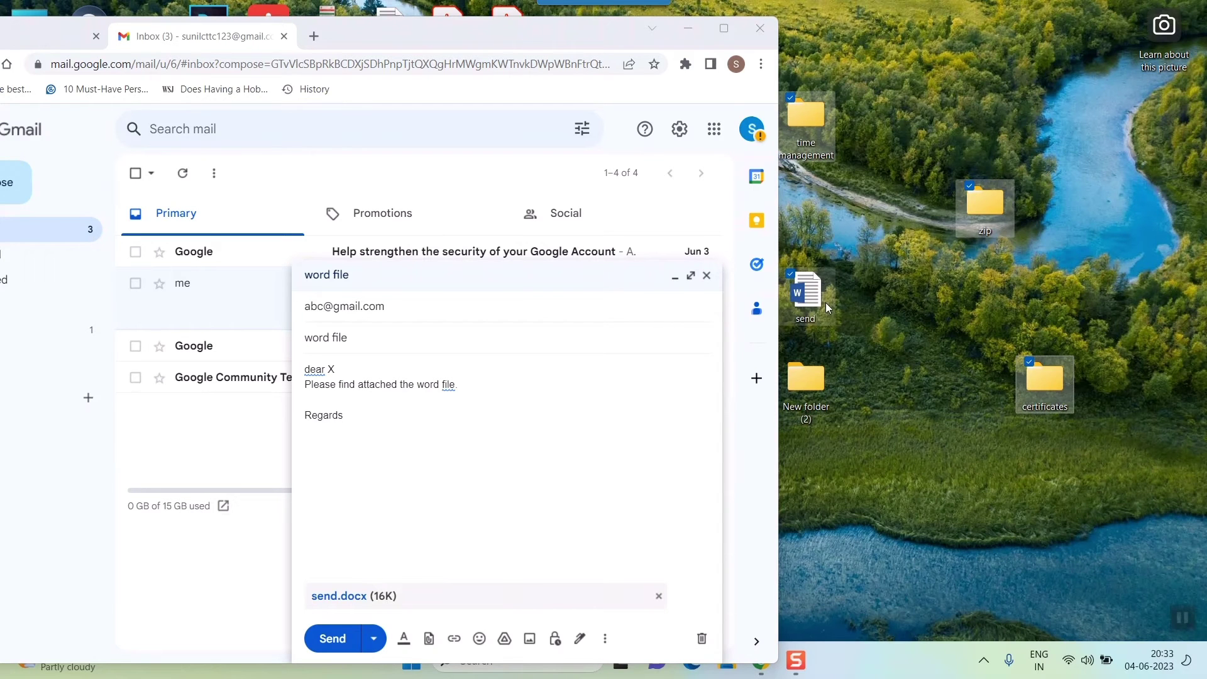
pyautogui.moveTo(826, 307); pyautogui.dragTo(392, 603)
# Send the 'word file' email with send.docx attached.
pyautogui.moveTo(477, 449); pyautogui.dragTo(477, 448)
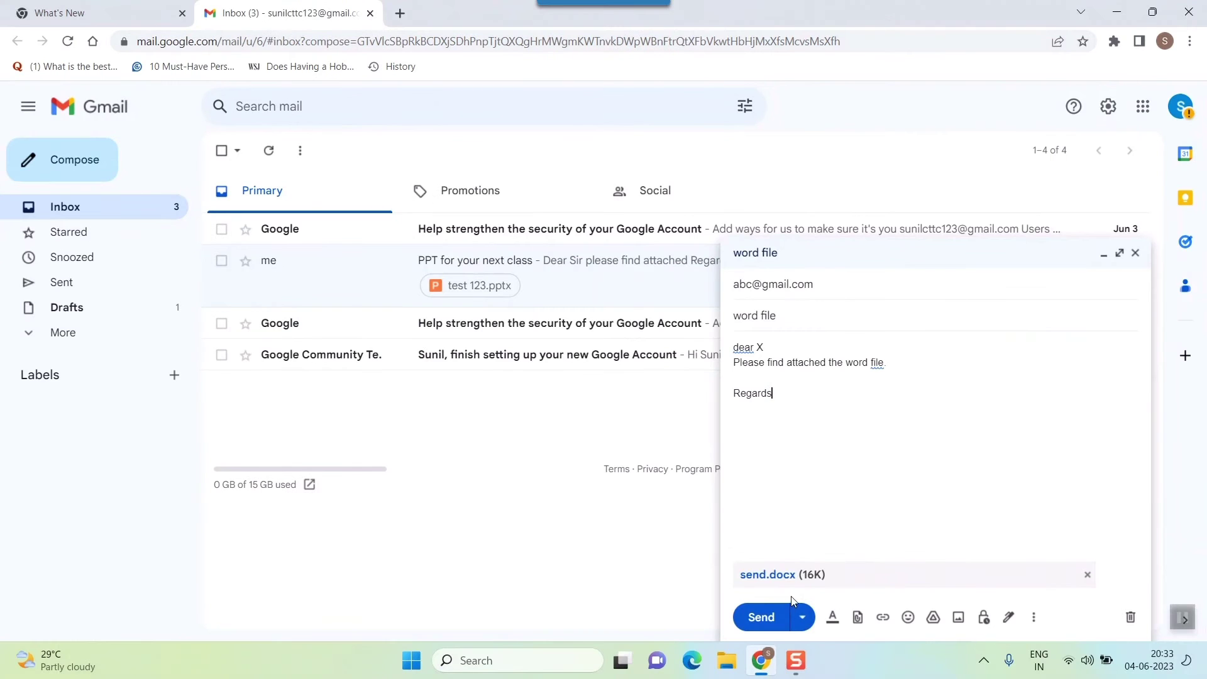
pyautogui.click(760, 622)
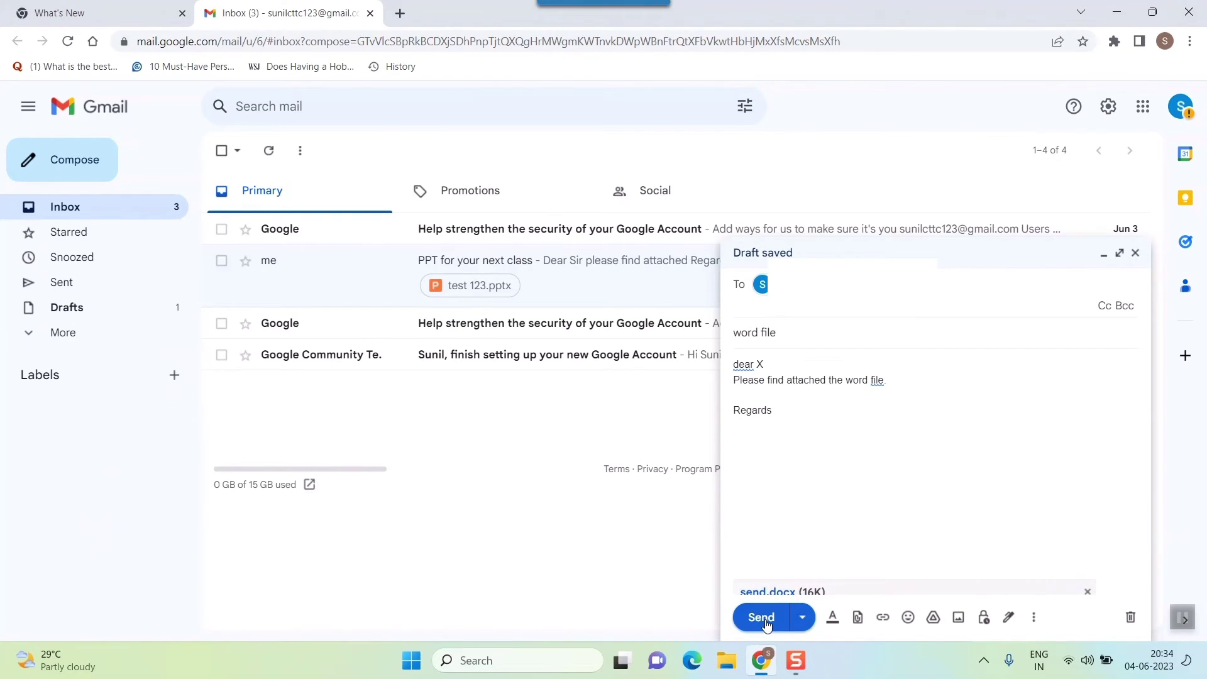
pyautogui.click(762, 618)
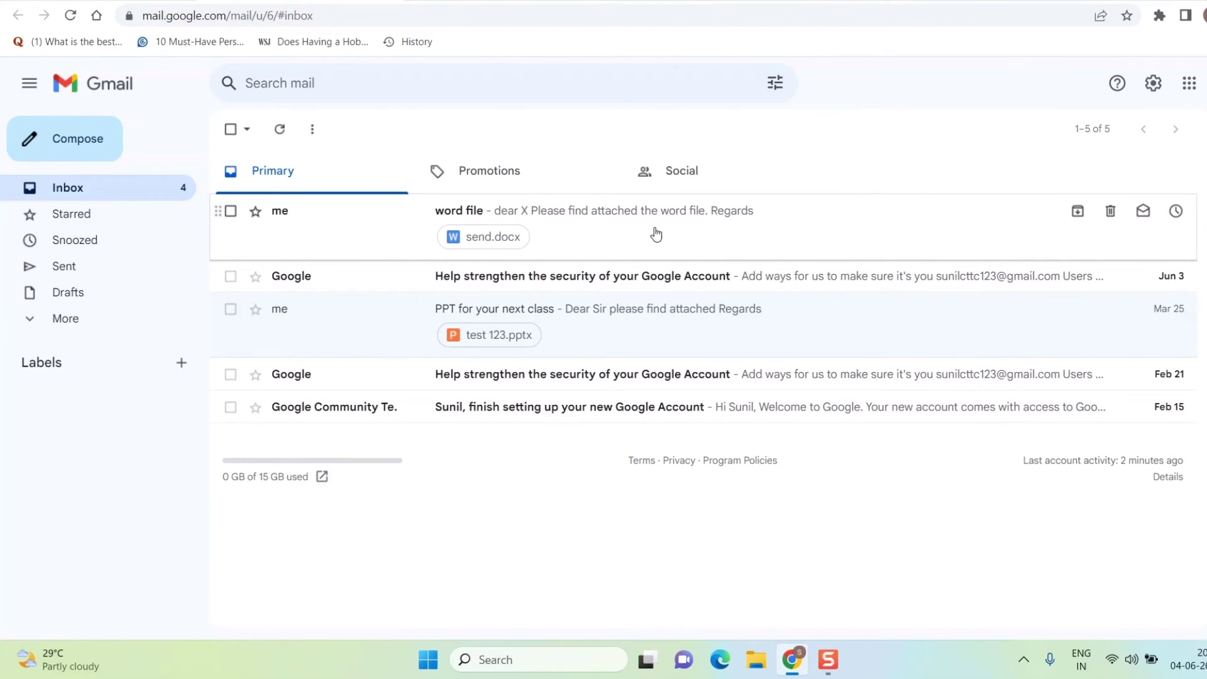
# Open the received 'word file' email and preview its send.docx attachment, then close the preview.
pyautogui.click(599, 232)
pyautogui.moveTo(308, 431)
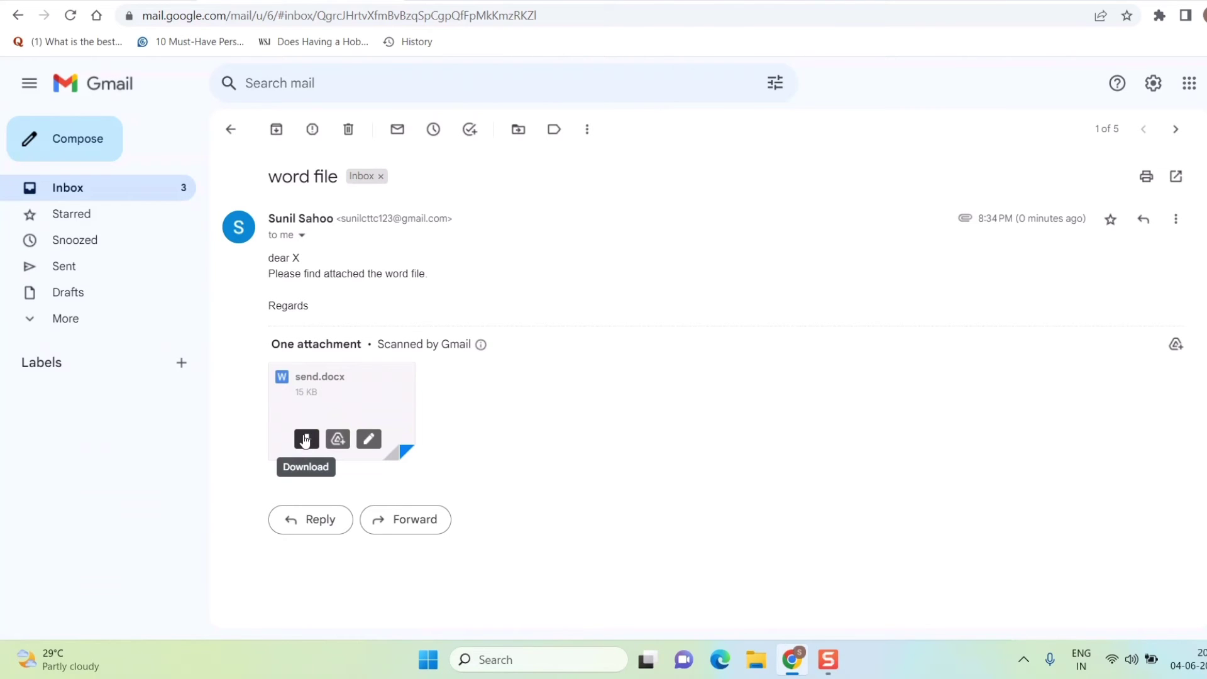
pyautogui.click(326, 404)
pyautogui.scroll(-7, 603, 373)
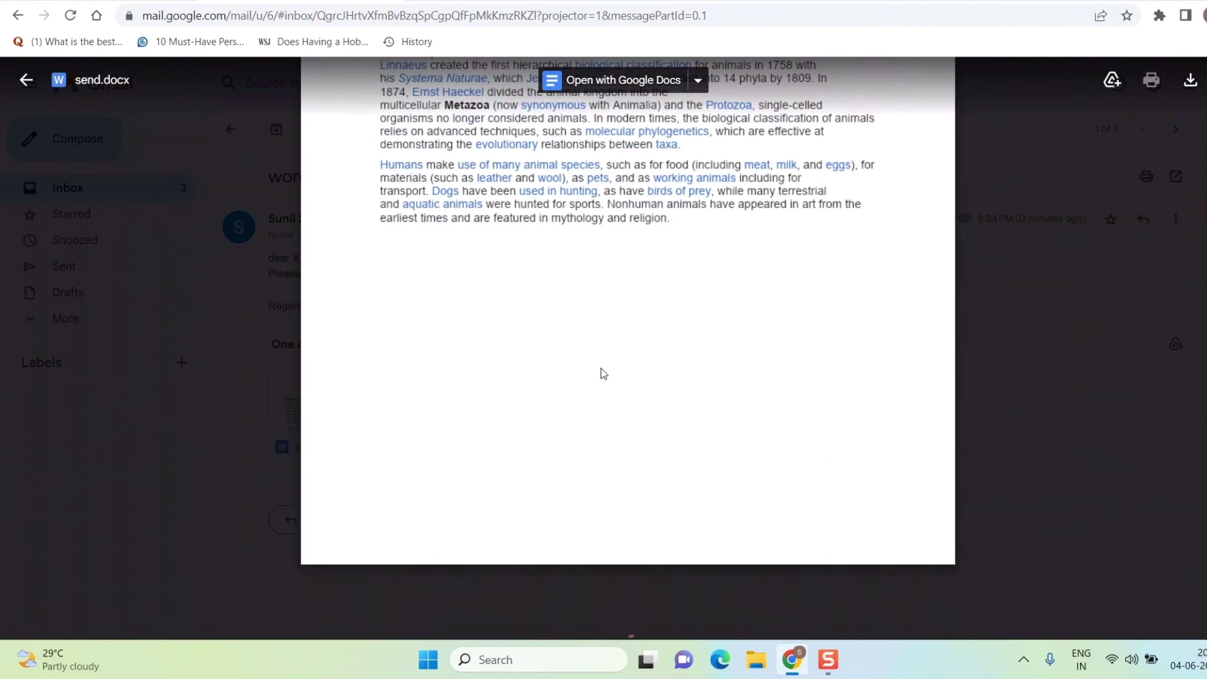
pyautogui.scroll(8, 600, 373)
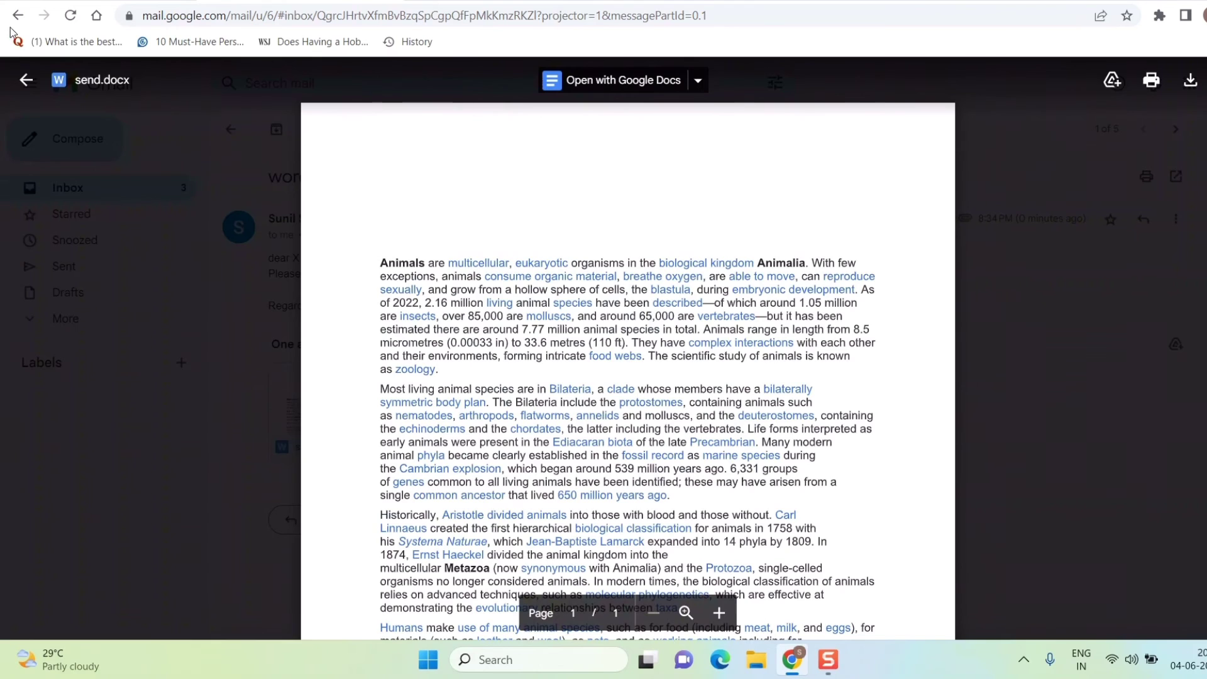
pyautogui.click(26, 79)
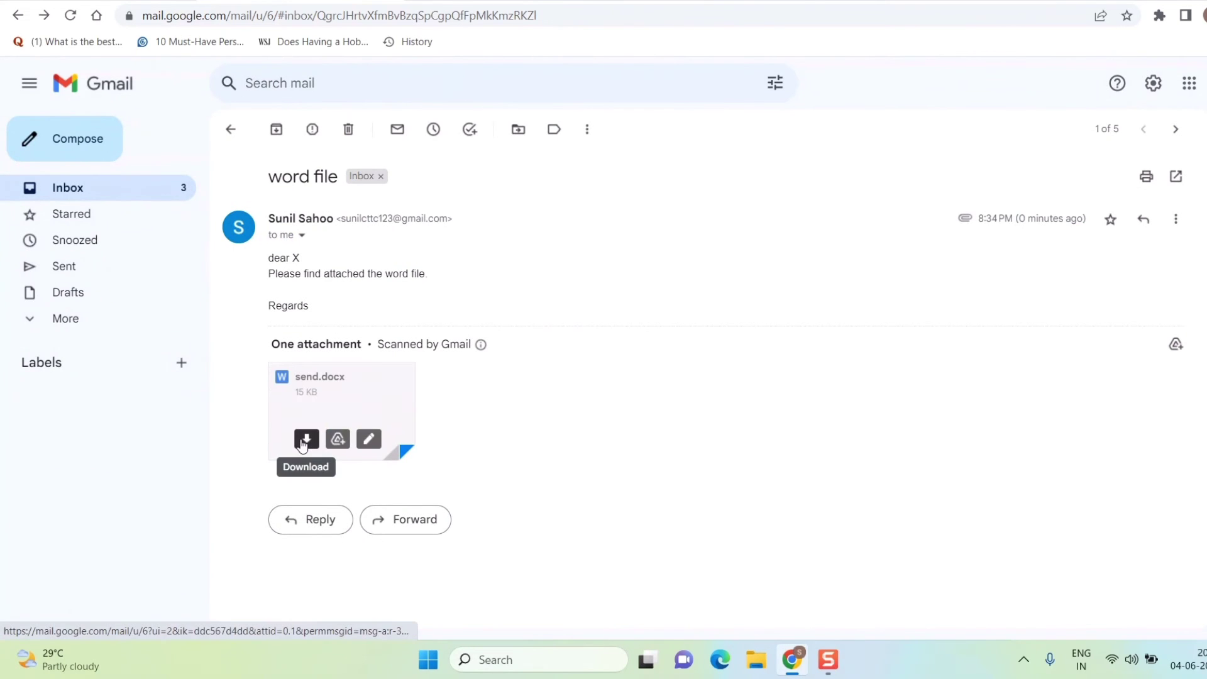
# Download send.docx and open it in Word from its Downloads folder.
pyautogui.click(302, 441)
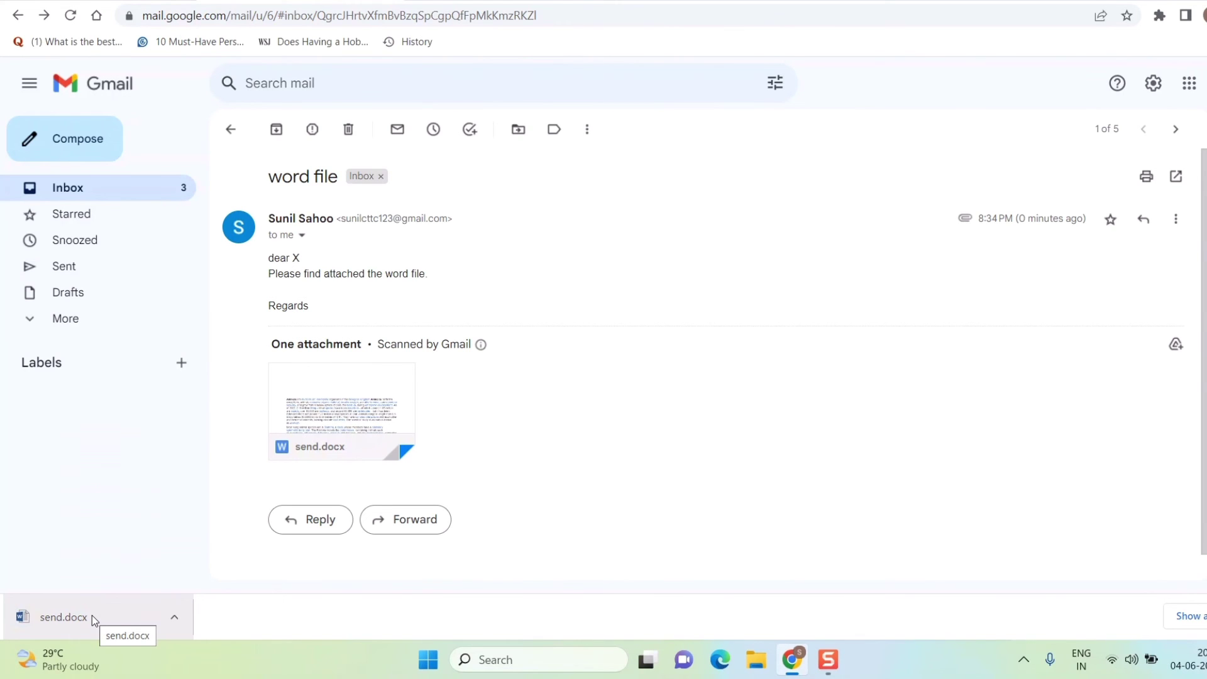
pyautogui.rightClick(92, 615)
pyautogui.click(142, 574)
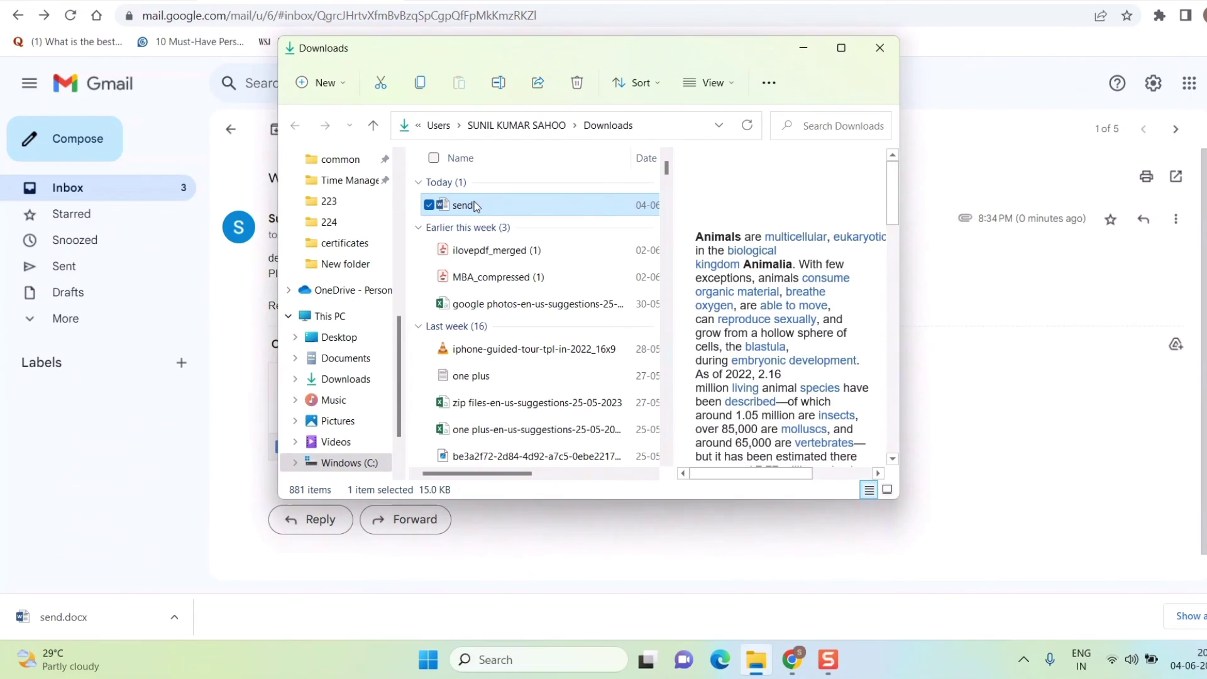
pyautogui.doubleClick(474, 204)
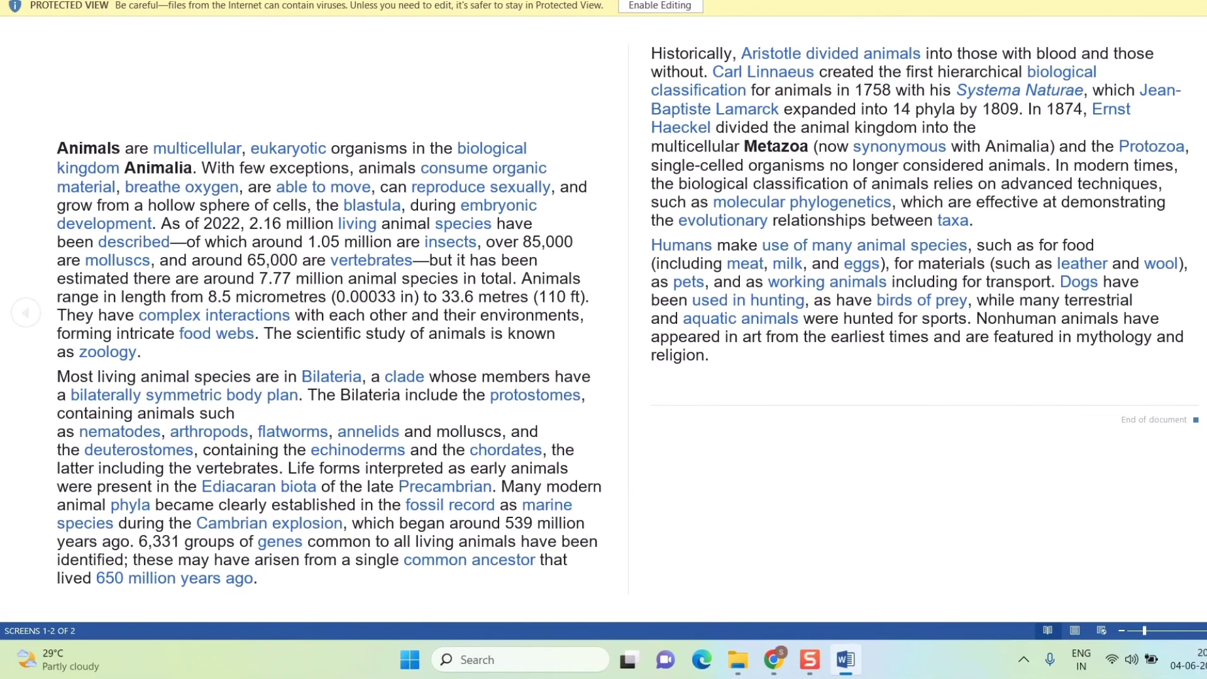
# Enable editing on the document, dismiss the Office activation prompt, and return to Gmail.
pyautogui.click(660, 5)
pyautogui.scroll(-5, 647, 357)
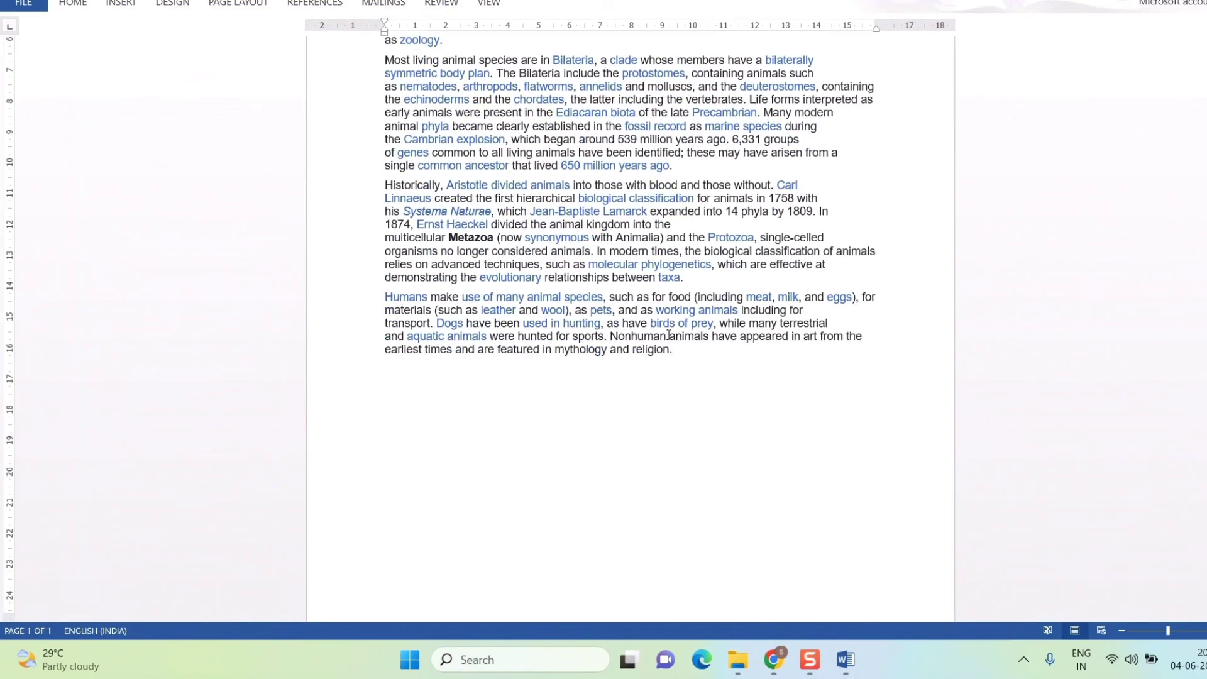
pyautogui.press('Escape')
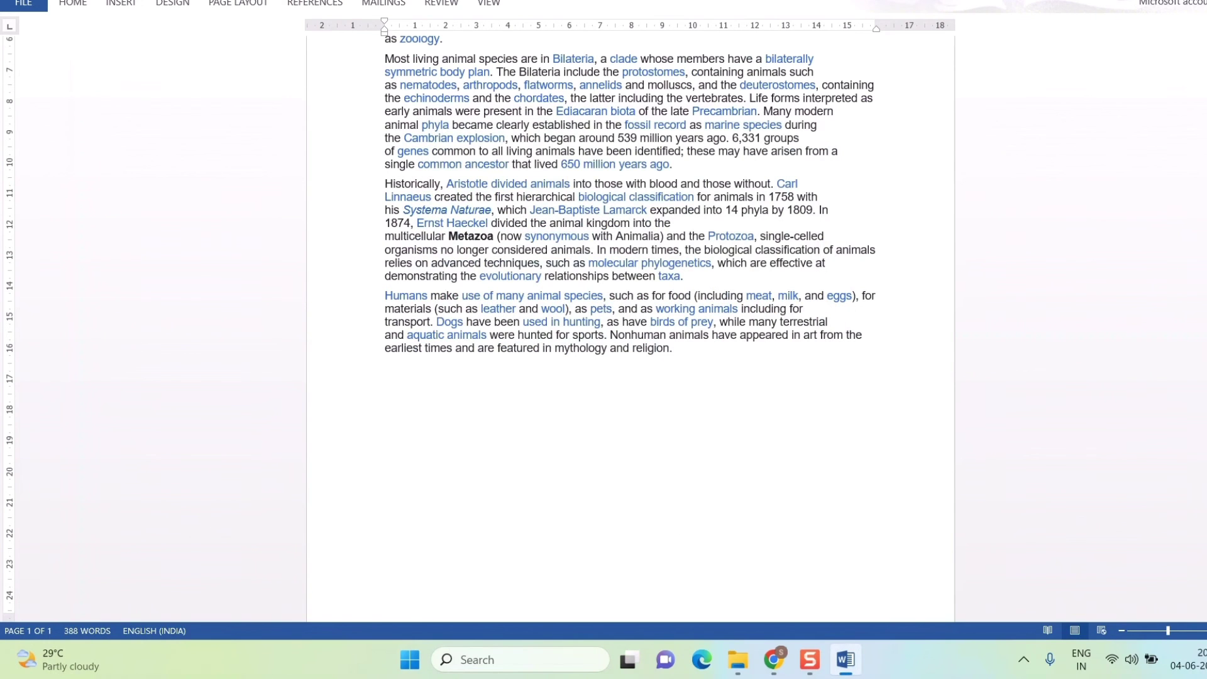
pyautogui.click(846, 659)
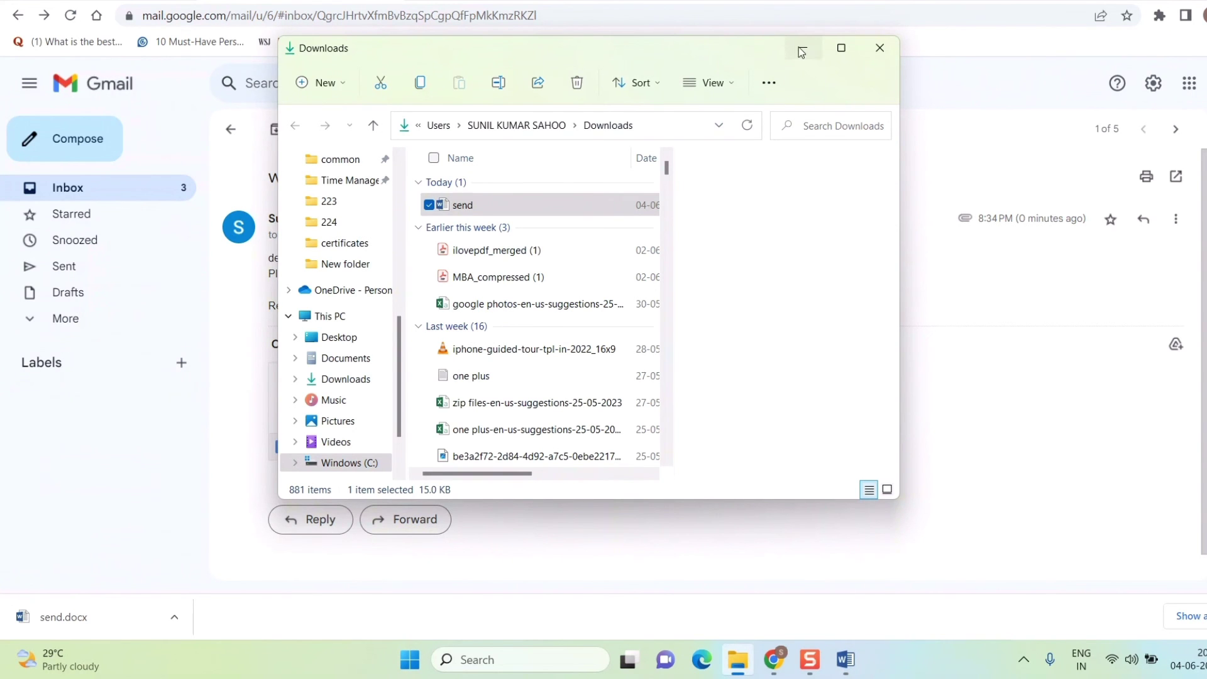
pyautogui.click(801, 50)
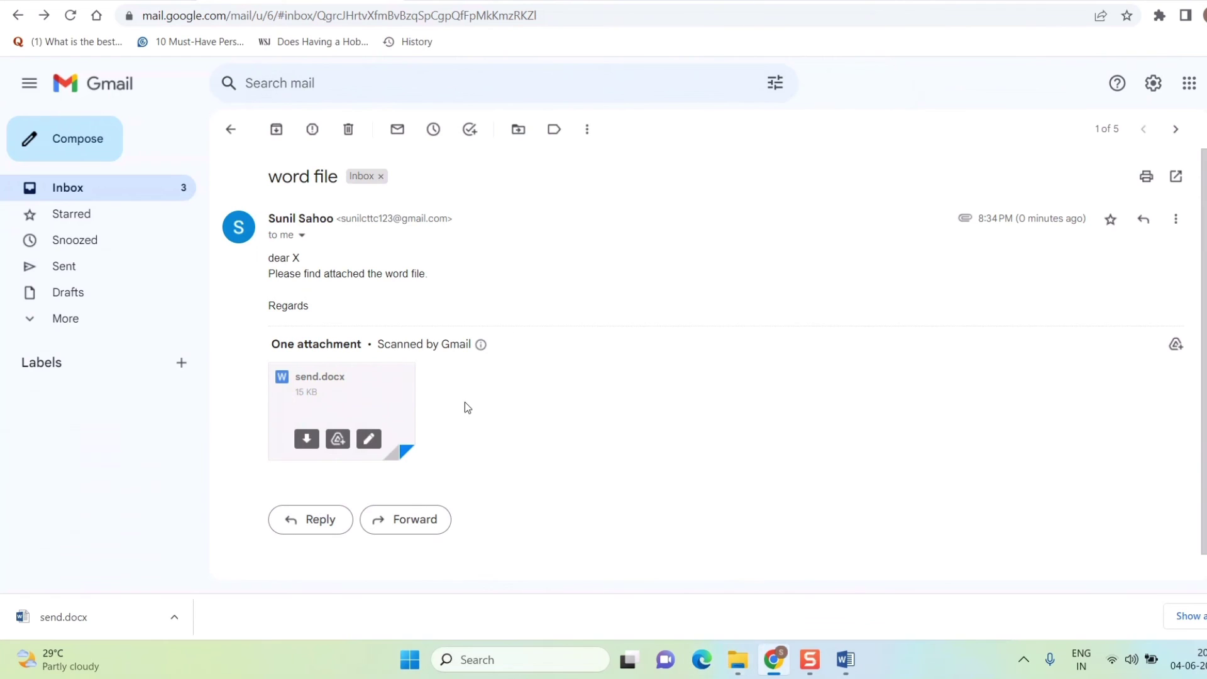